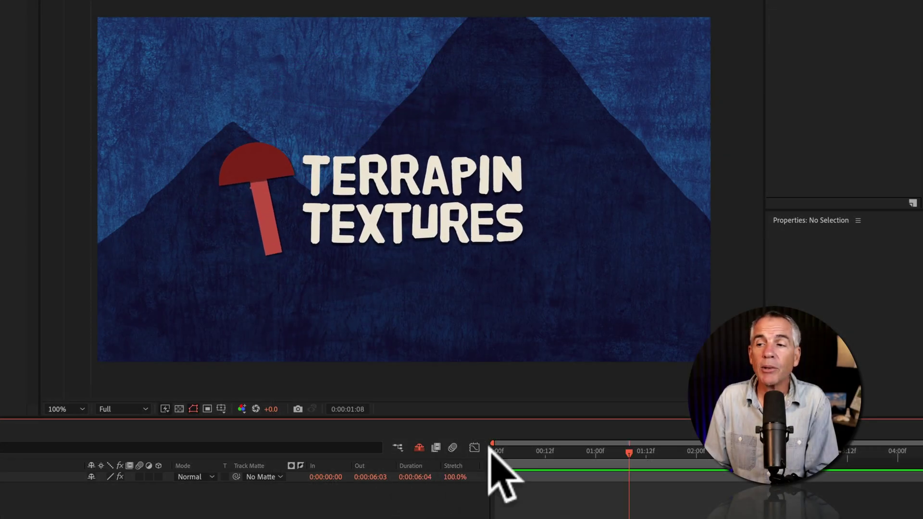
click(495, 449)
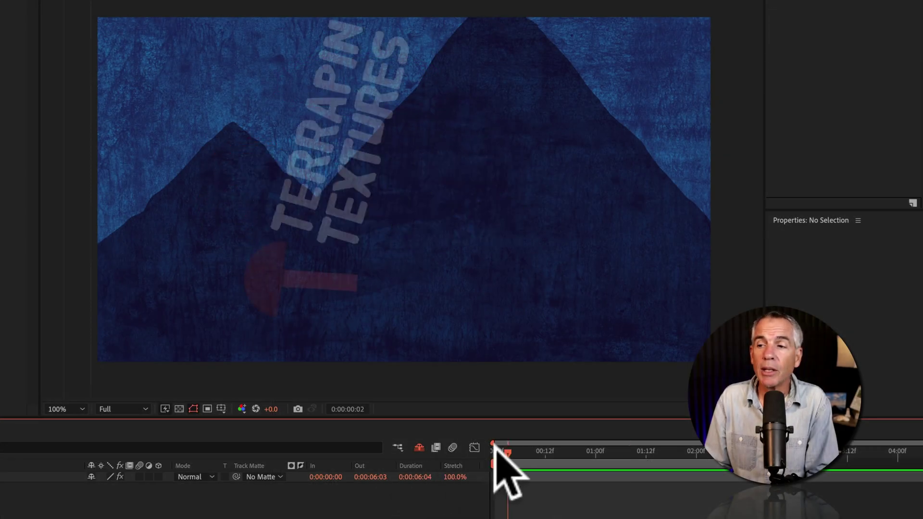
drag(495, 449, 684, 451)
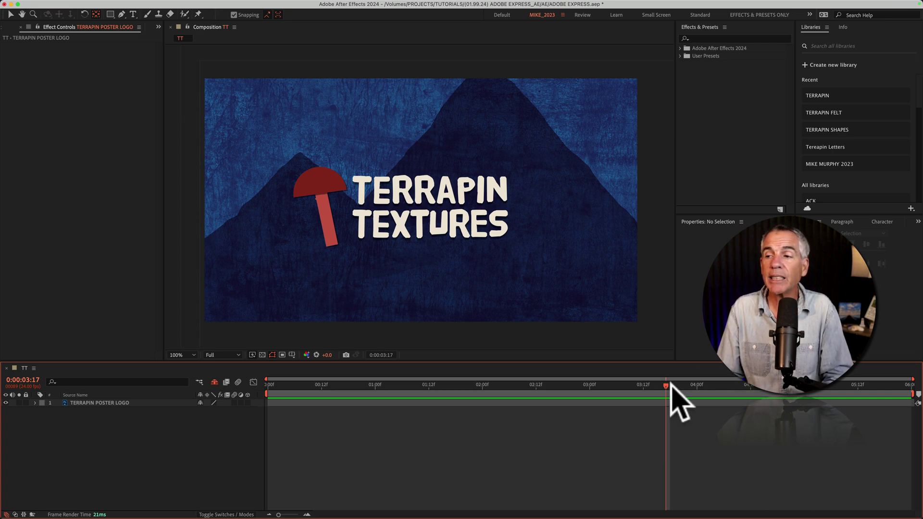
drag(666, 384, 267, 384)
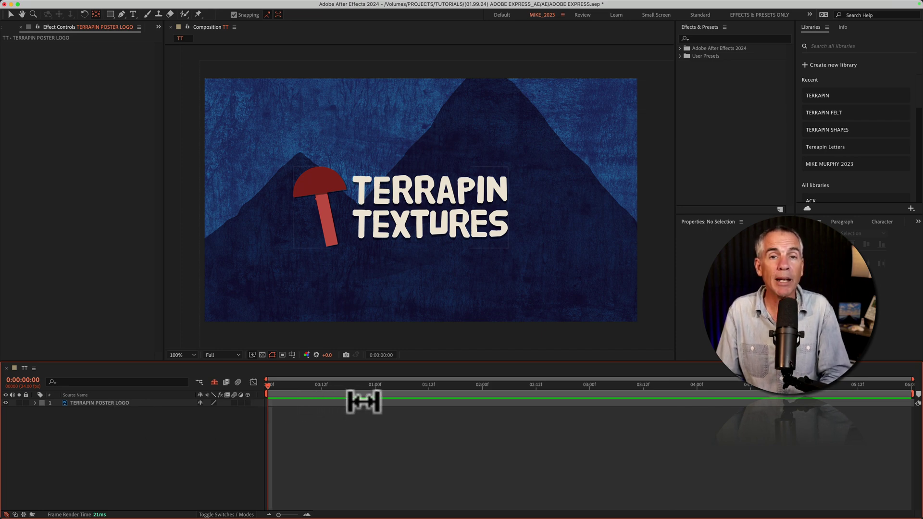
- Show the Effects & Presets panel, search it for 'tumble', then clear the search
click(666, 250)
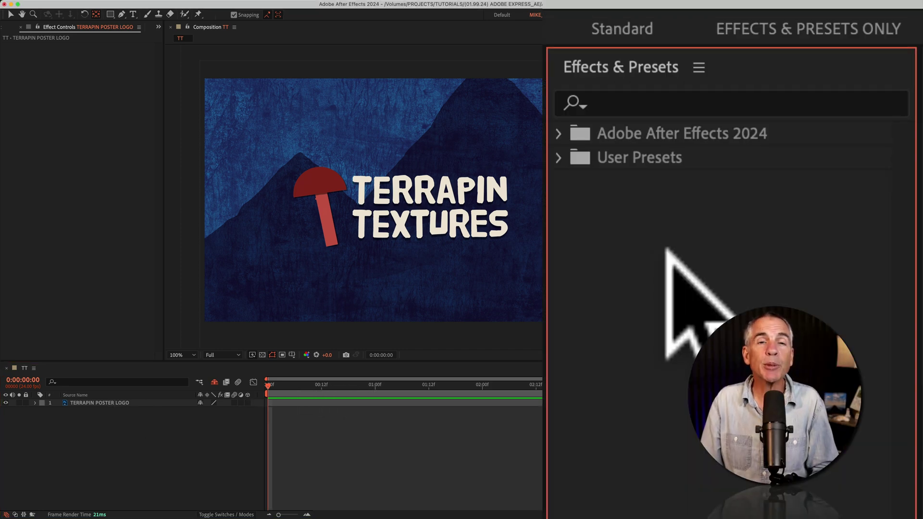
click(273, 5)
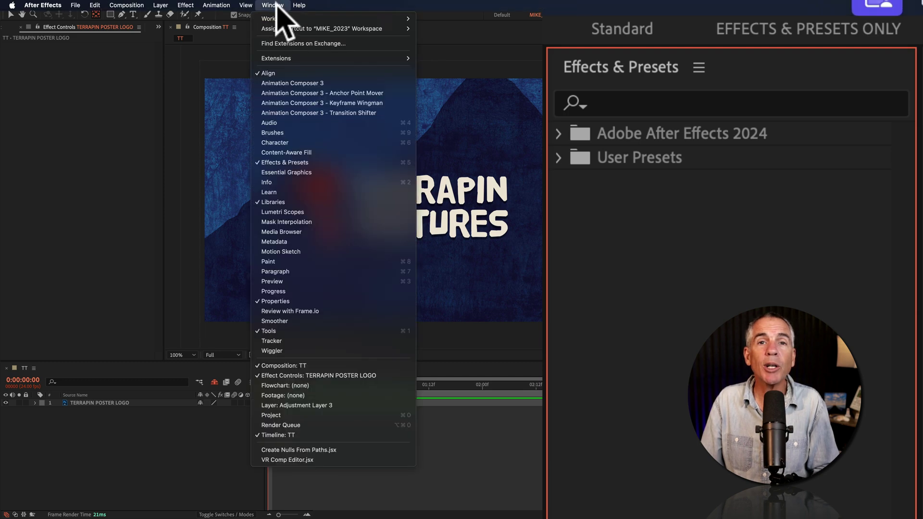
click(320, 162)
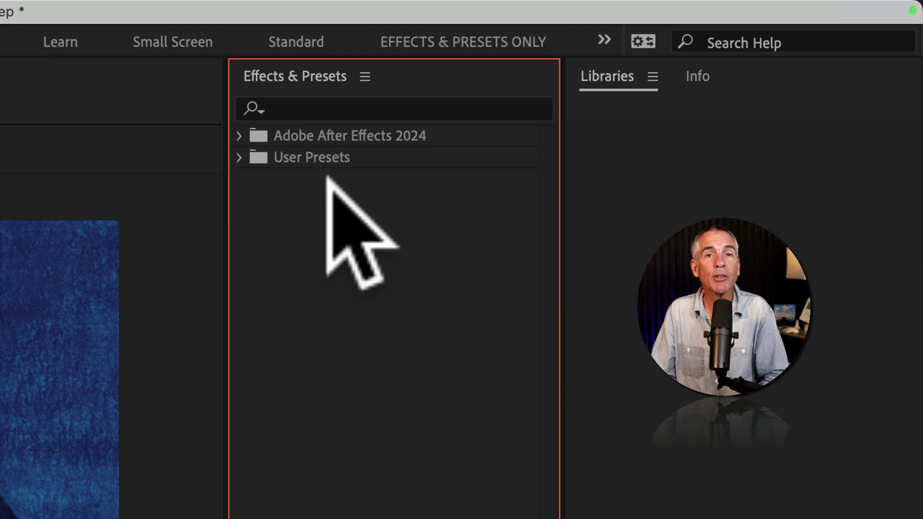
click(284, 103)
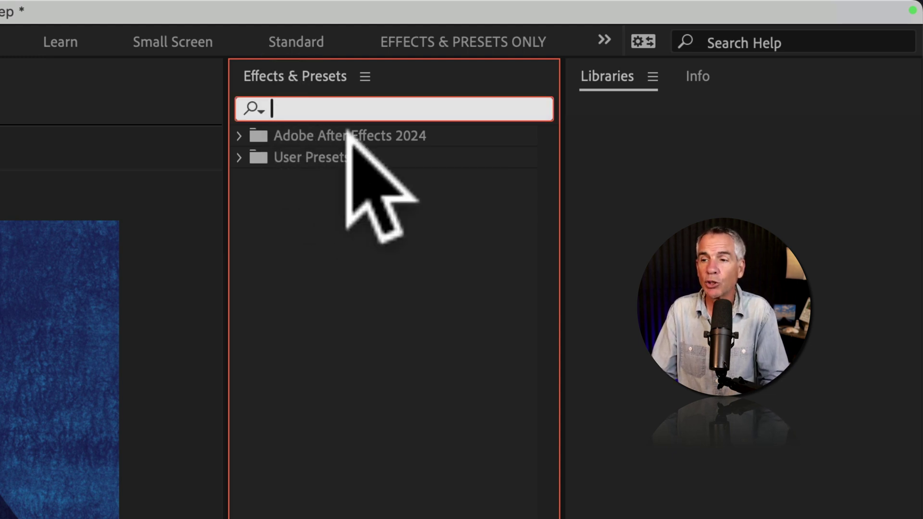
text(tumble)
key(Escape)
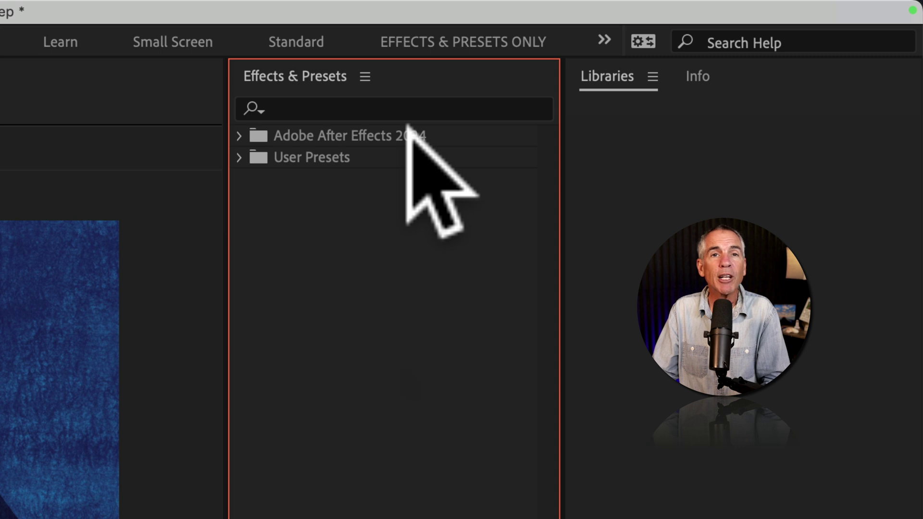
- Expand Adobe After Effects 2024 > Presets > Adobe Express > In and select Tumble In
click(240, 136)
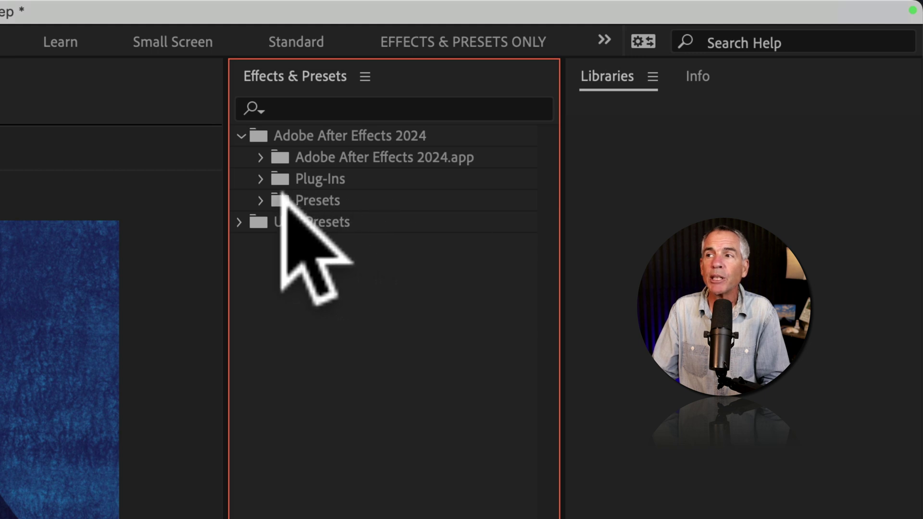
click(260, 200)
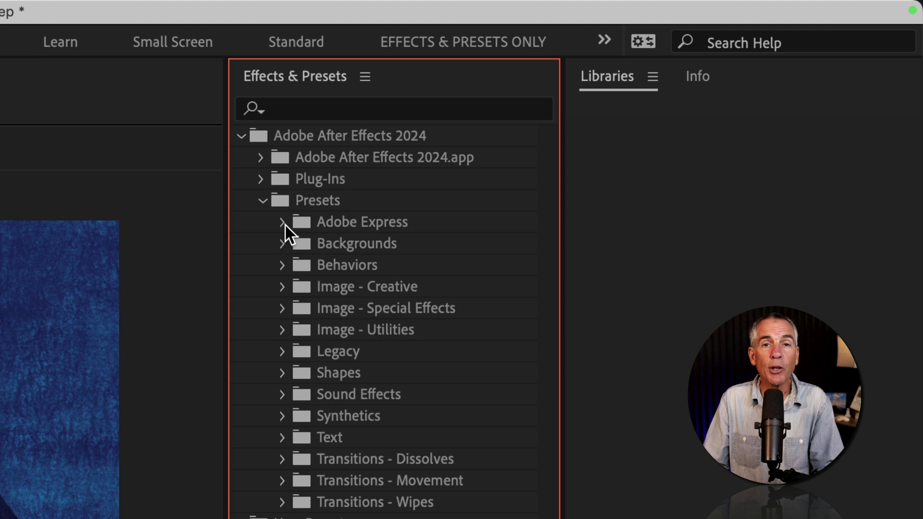
click(283, 223)
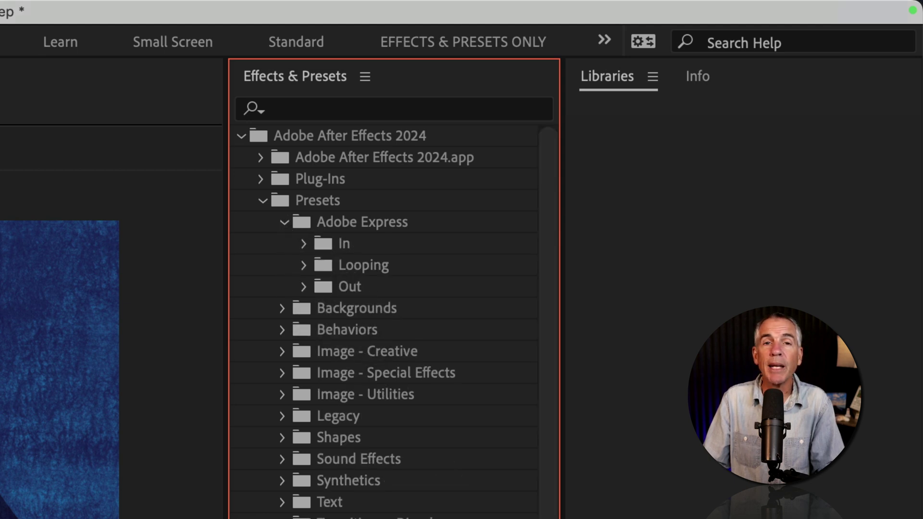
click(303, 244)
click(399, 437)
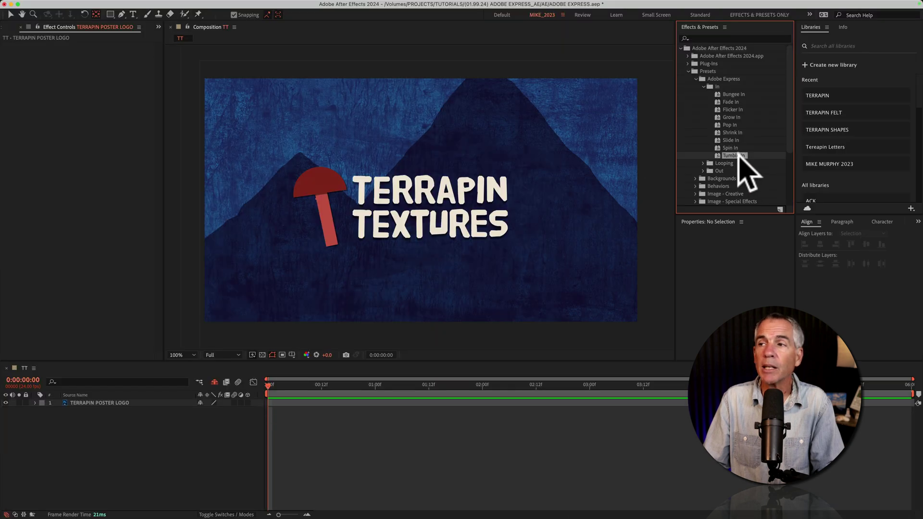
- Apply Tumble In to the TERRAPIN POSTER LOGO layer and preview its tumble in Effect Controls
drag(738, 156, 129, 403)
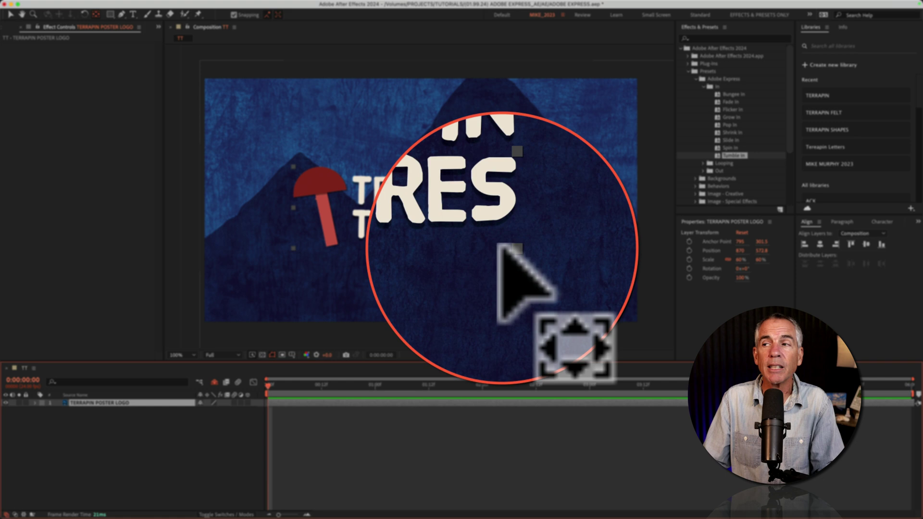
drag(501, 247, 740, 153)
double_click(740, 154)
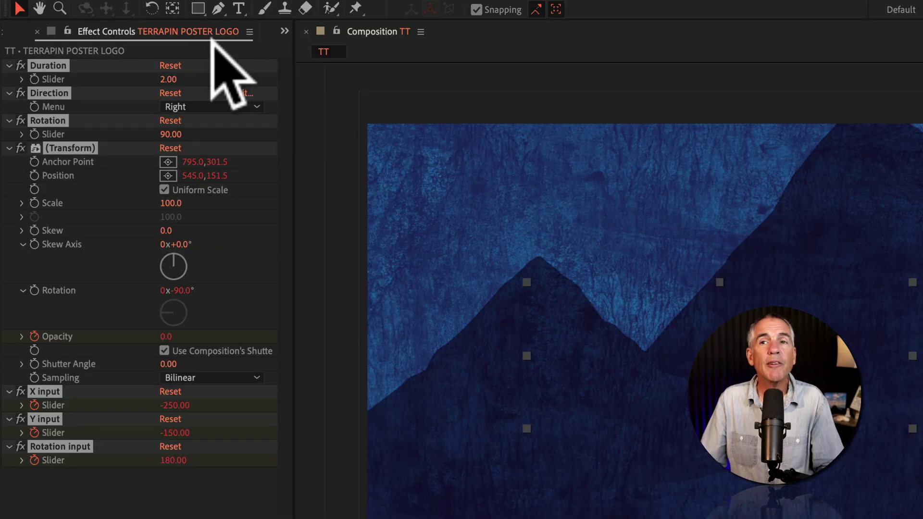
click(105, 31)
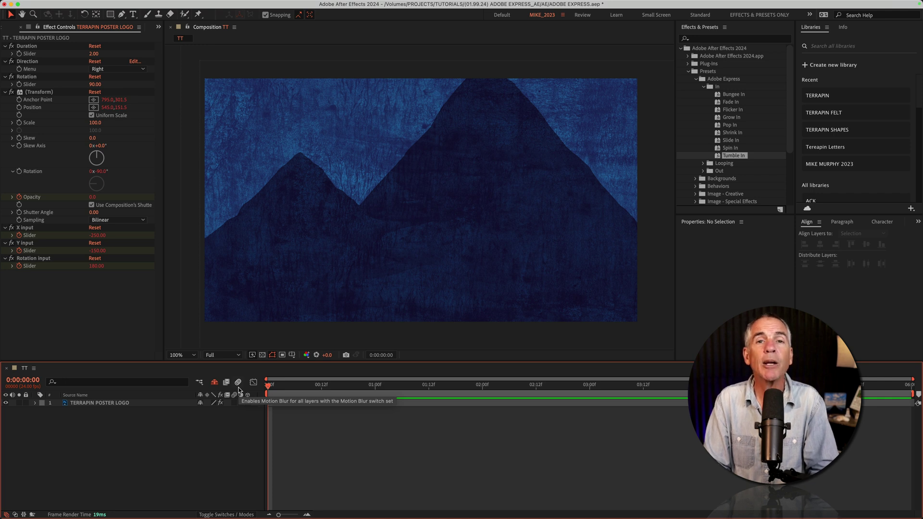
key(space)
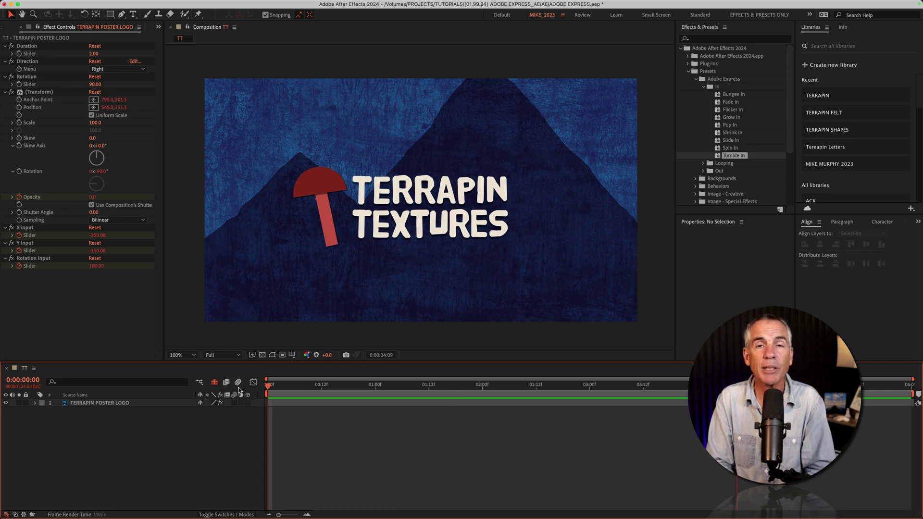
- Replay the logo's tumble, then set Transform Skew back to 0 after trying 70
click(40, 198)
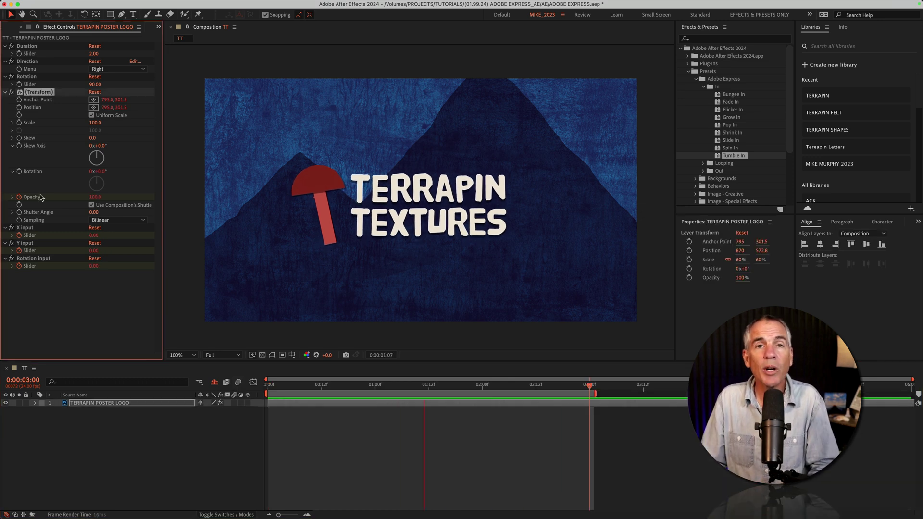
key(space)
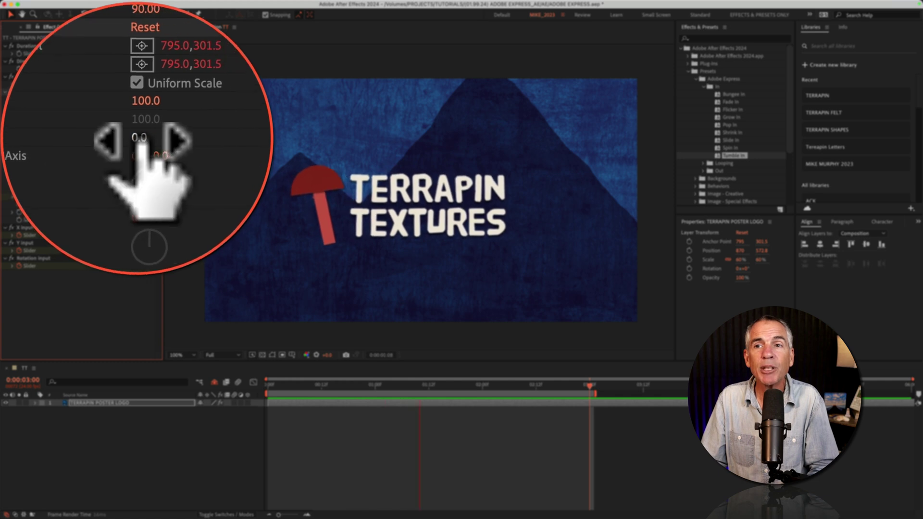
drag(94, 138, 144, 136)
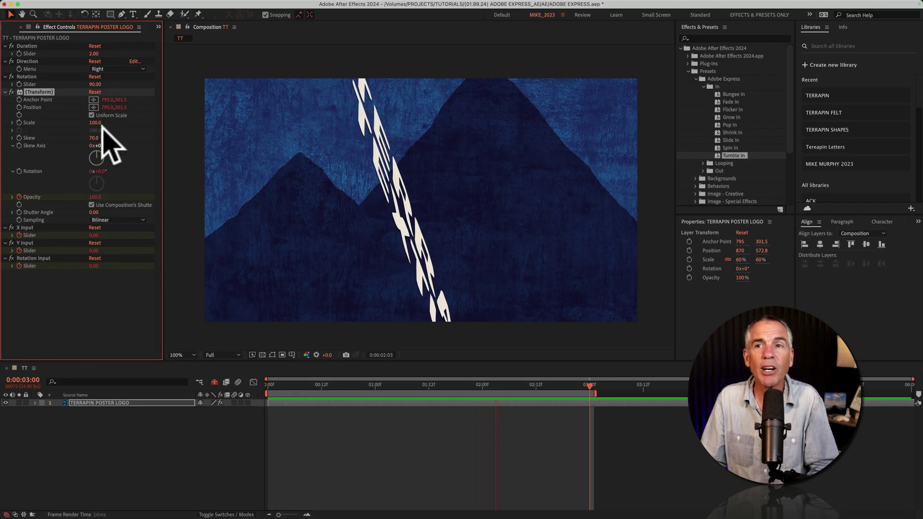
click(95, 92)
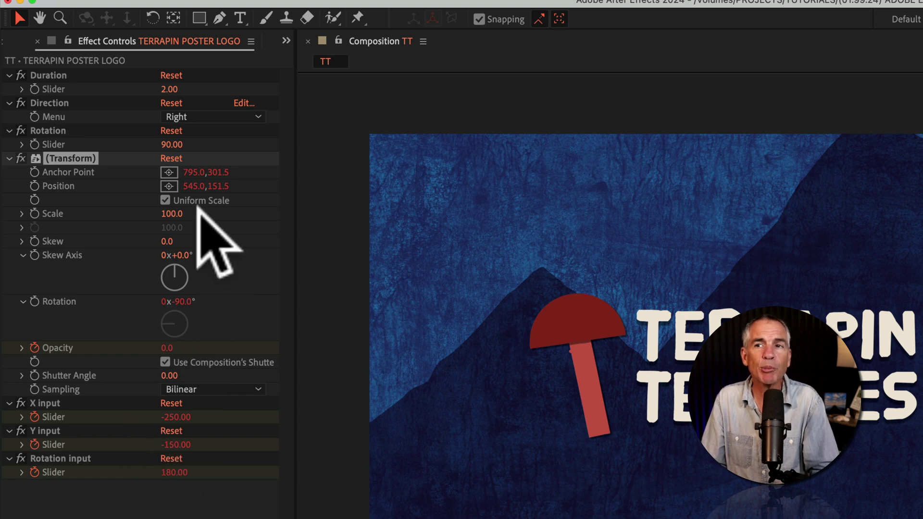
- Test shifting the logo's Anchor Point X, undo it, and replay the preview
drag(195, 172, 794, 149)
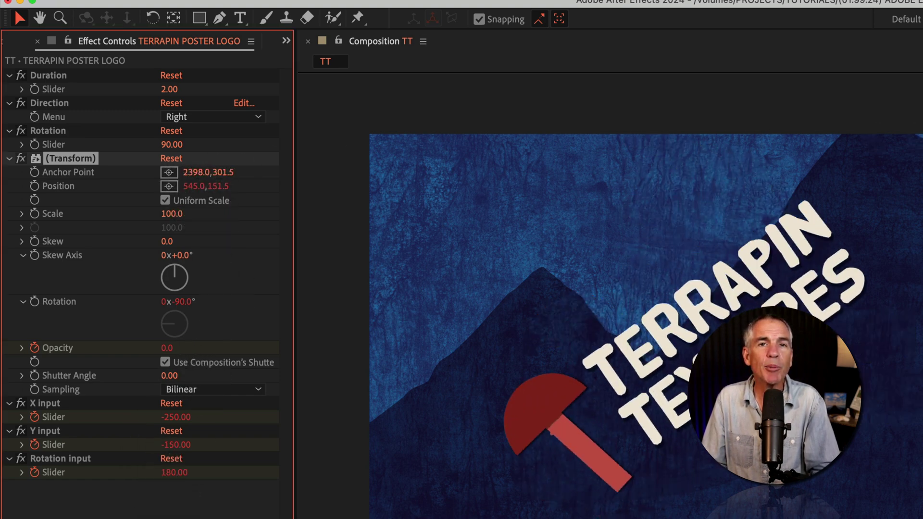
key(super+z)
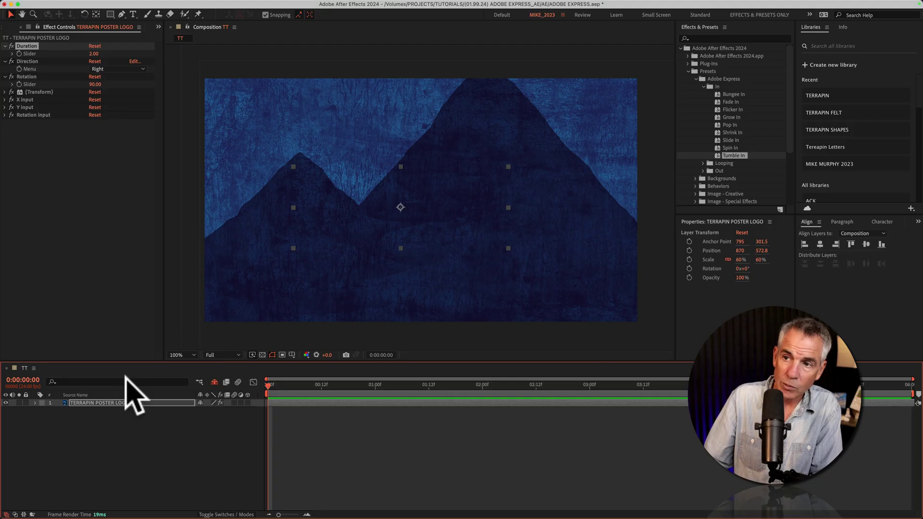
key(space)
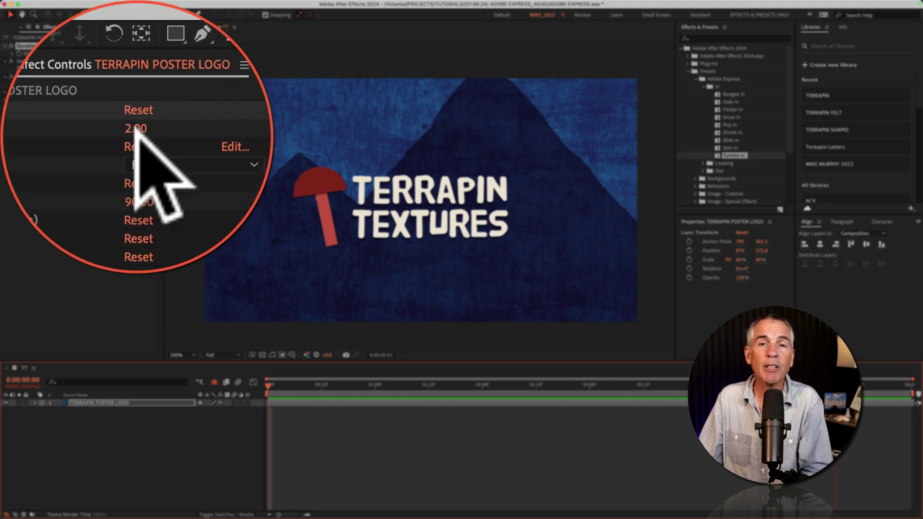
- Scrub through the tumble, then try Direction Left and preview it
drag(296, 374, 482, 375)
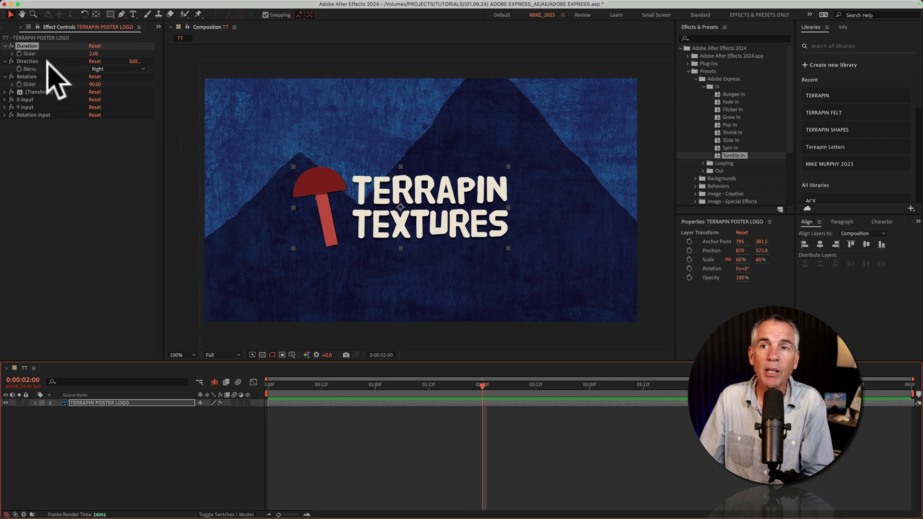
drag(483, 383, 374, 389)
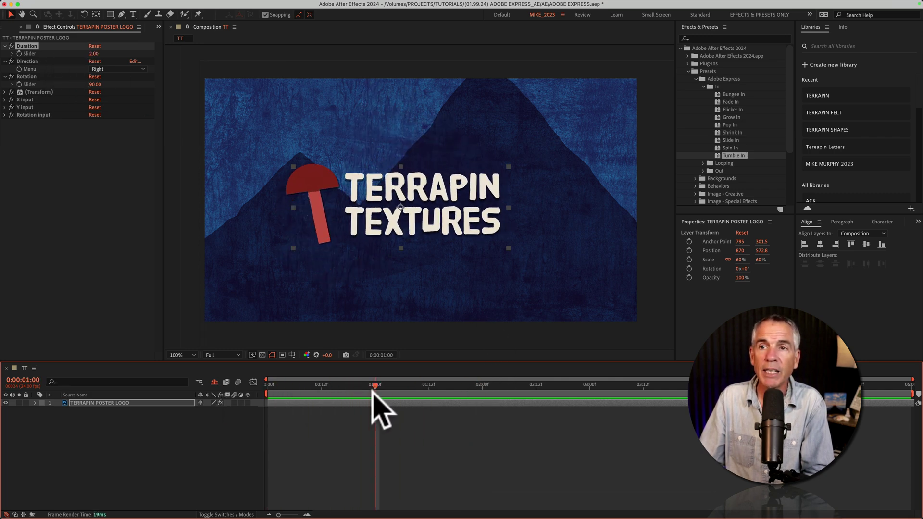
click(120, 68)
click(104, 78)
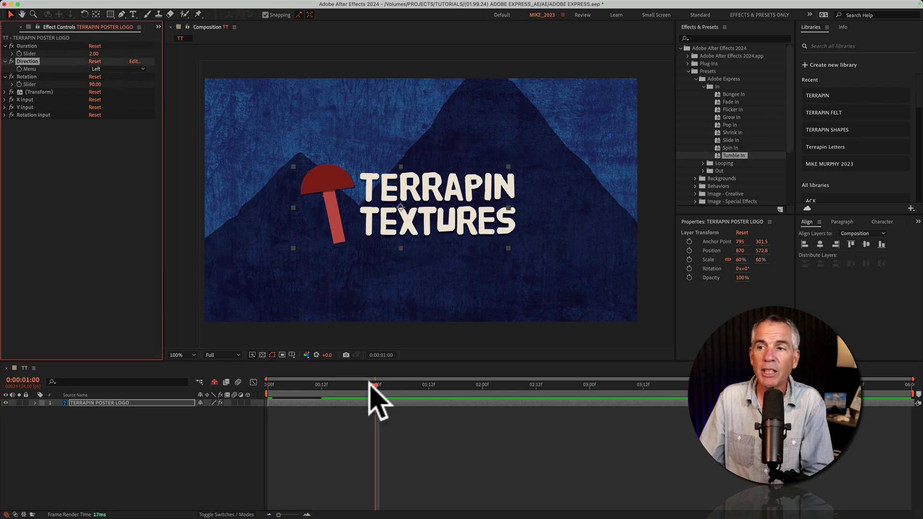
drag(370, 383, 326, 386)
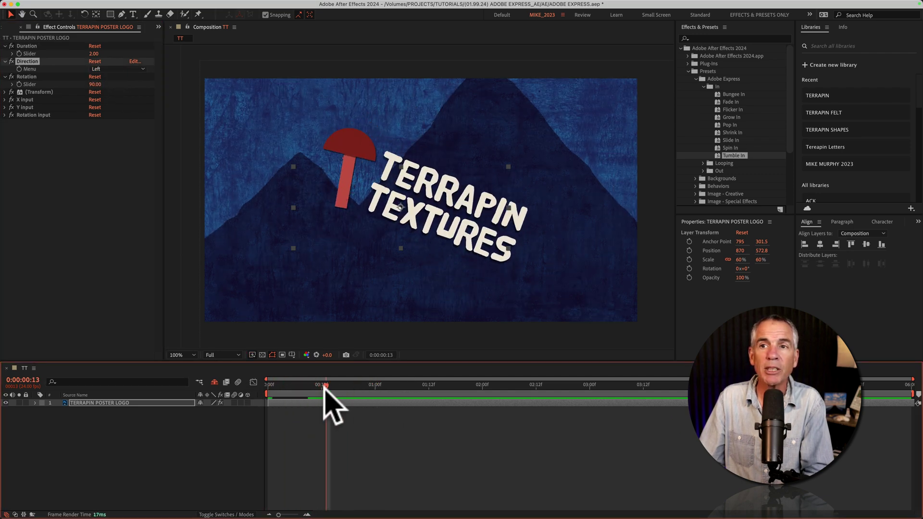
- Set the tumble Direction back to Right and play the preview
click(117, 69)
click(104, 77)
mouse_move(322, 385)
mouse_down()
mouse_move(212, 382)
mouse_move(338, 392)
mouse_up()
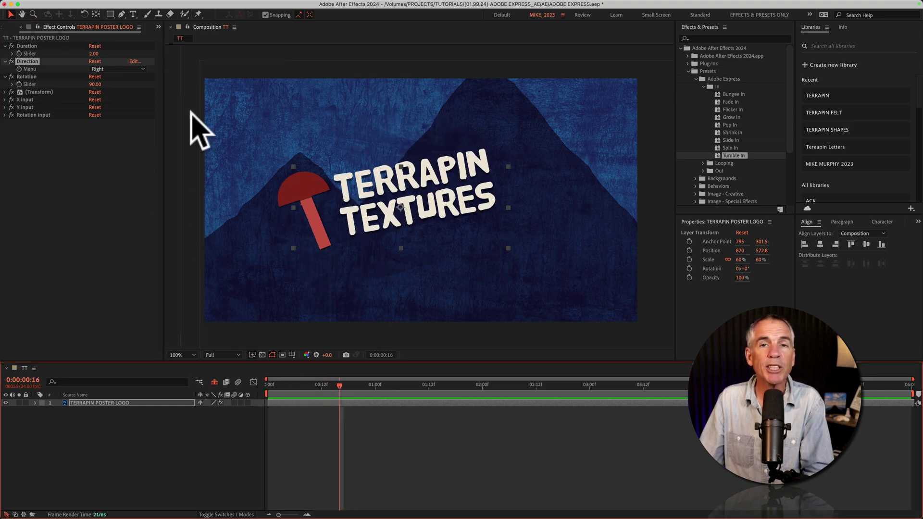
click(602, 478)
key(space)
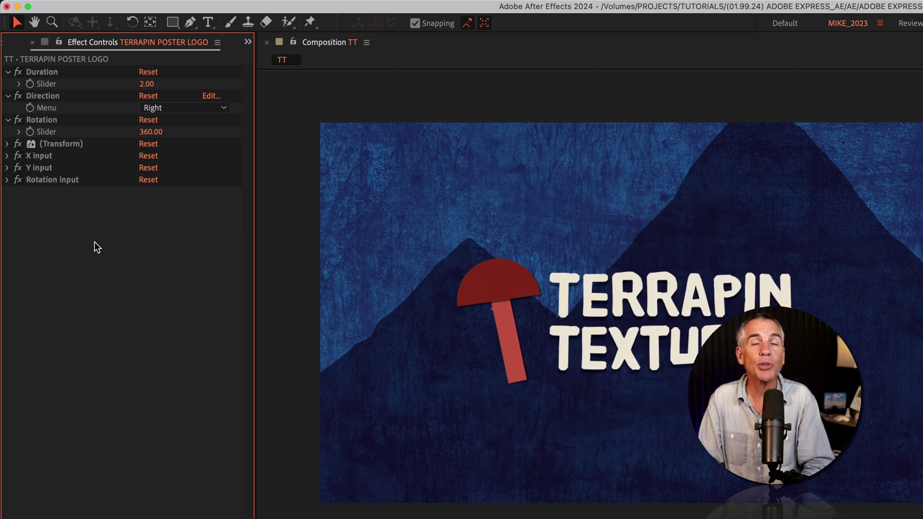
- Select all seven tumble effects and check the Animation menu's Save Animation Preset option
click(60, 180)
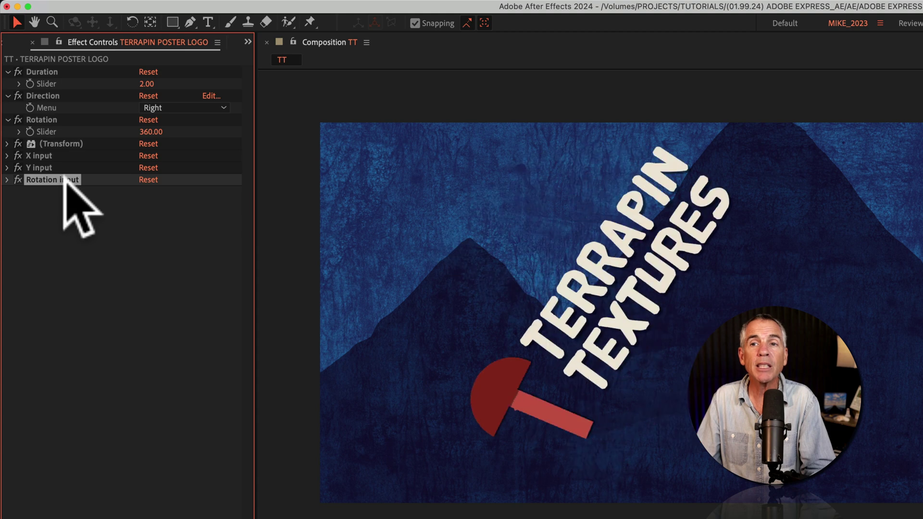
shift+click(53, 72)
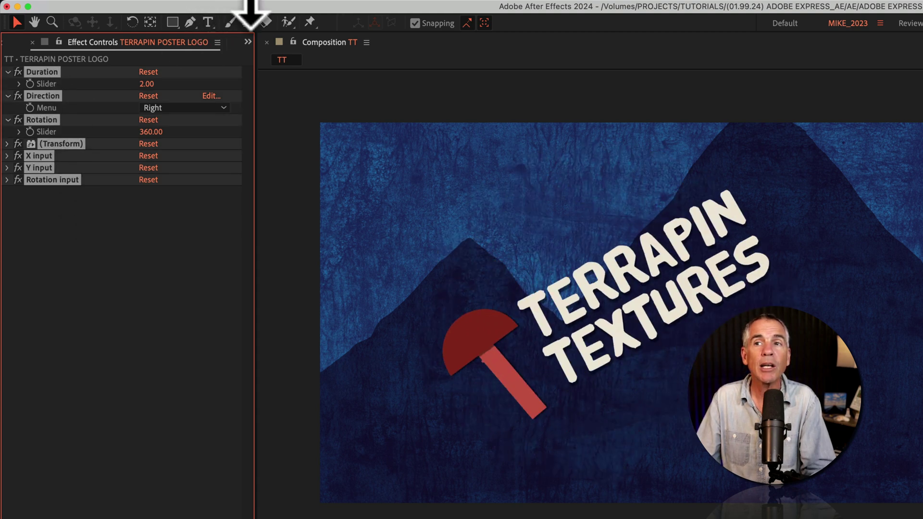
click(338, 4)
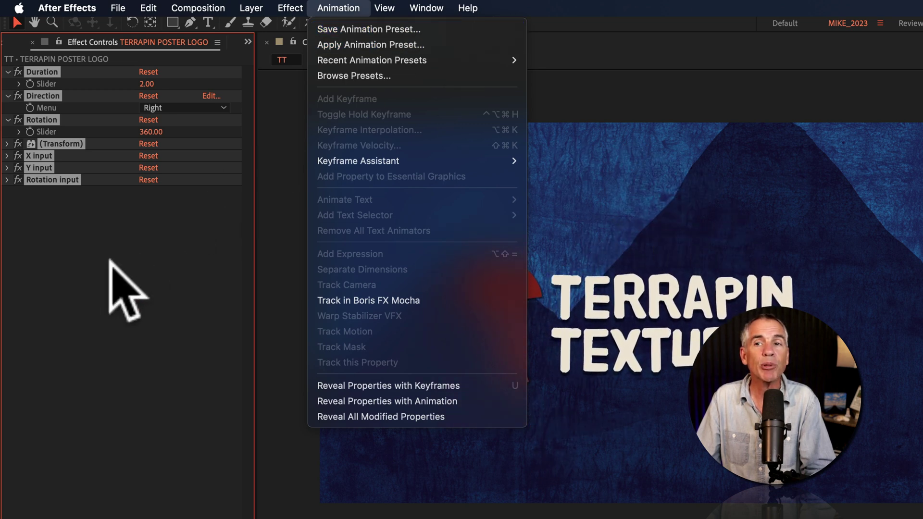
click(93, 330)
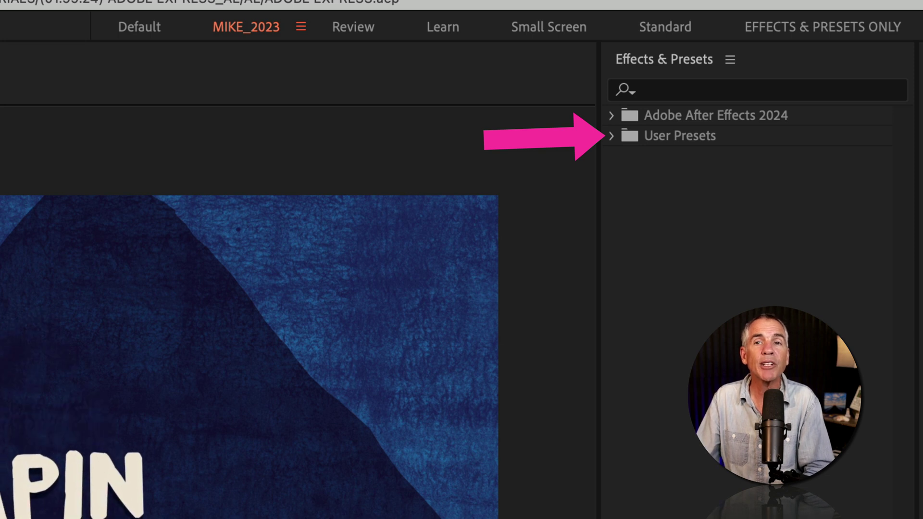
click(668, 109)
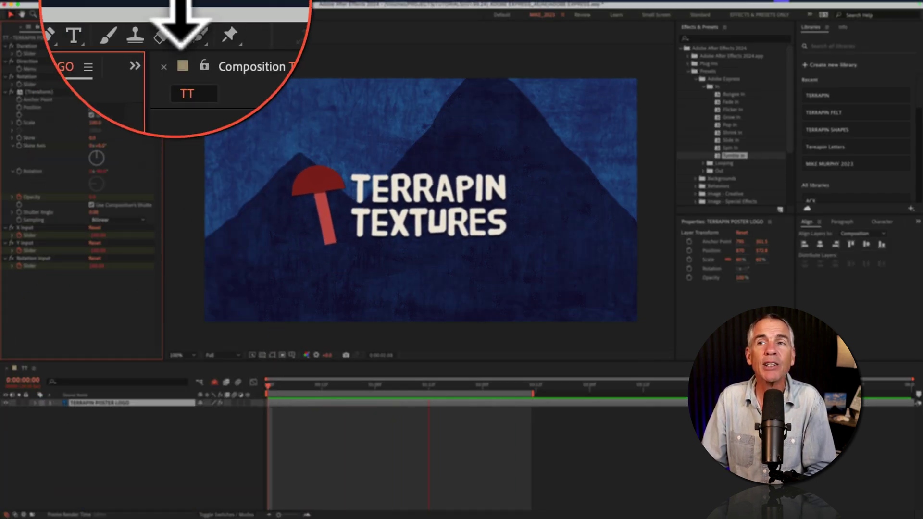
- Remove all Tumble In effects from the logo and apply Bungee In (Duration 1.00, Bounces 3, Direction Down)
click(182, 4)
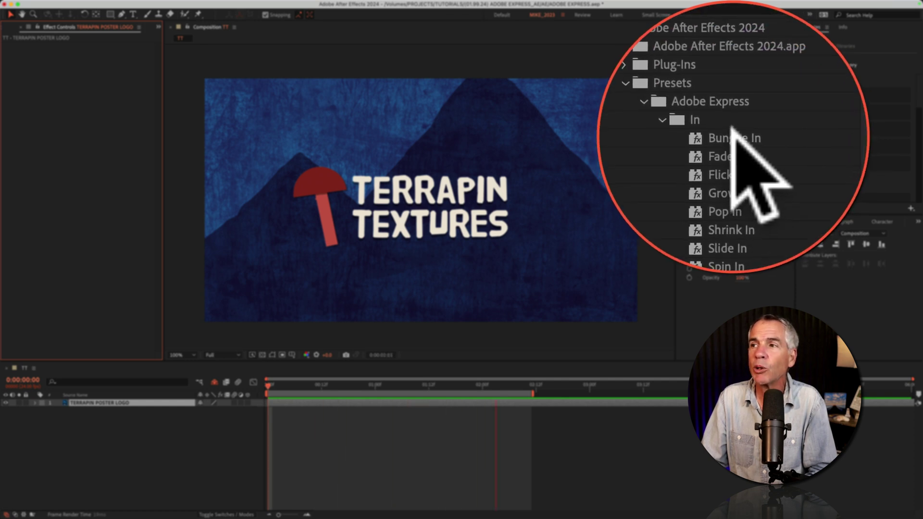
drag(733, 134, 435, 188)
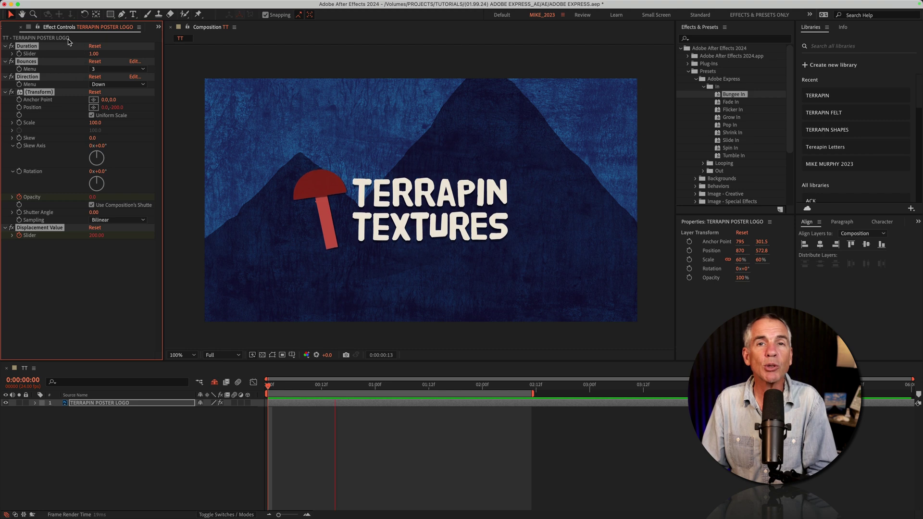
key(grave)
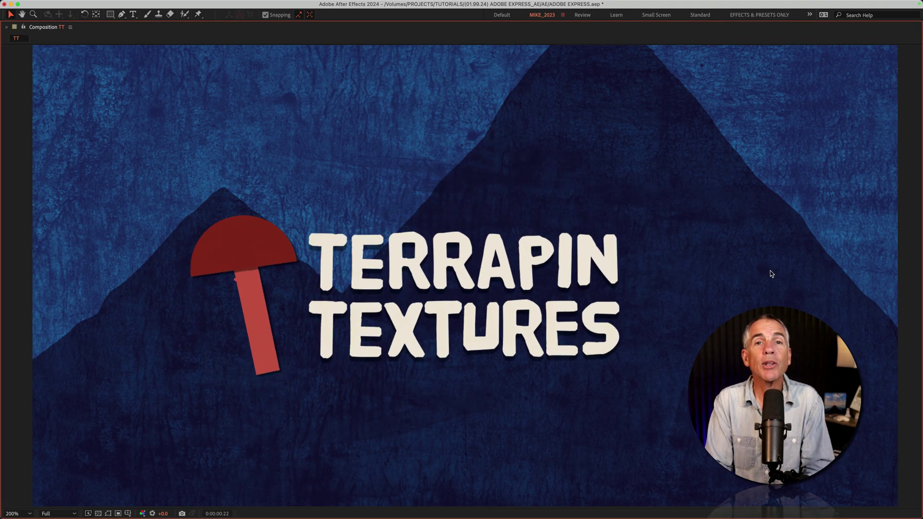